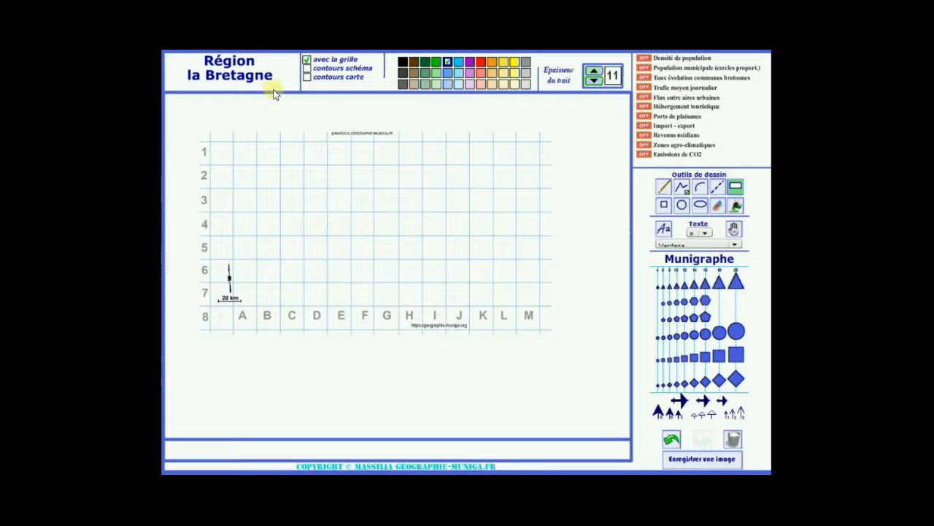
Compare the schematic and map outlines with and without the grid, keeping the map contours and the grid displayed
{"action": "left_click", "coordinate": [310, 70]}
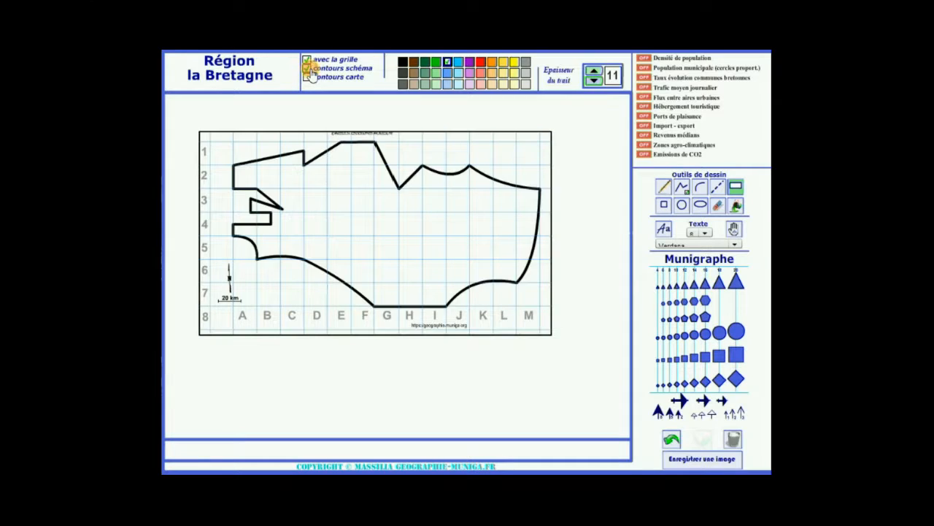
{"action": "left_click", "coordinate": [310, 70]}
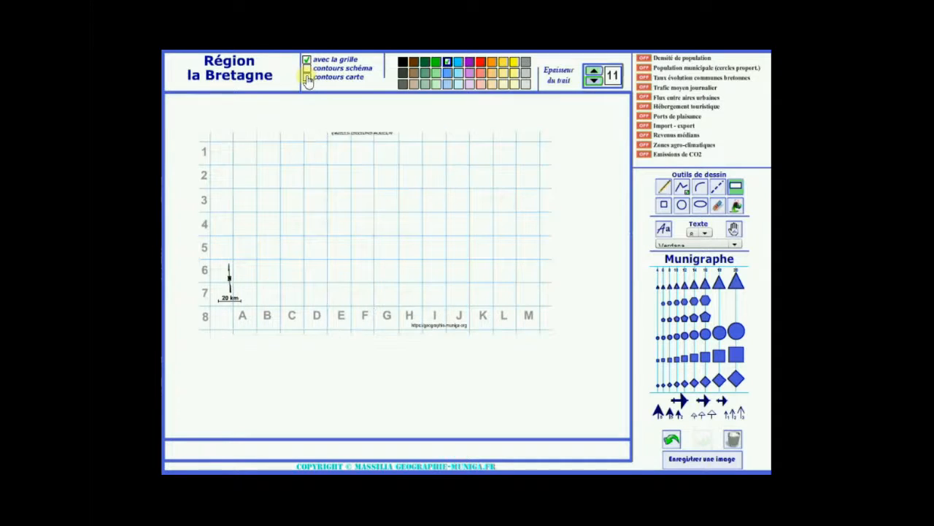
{"action": "left_click", "coordinate": [307, 78]}
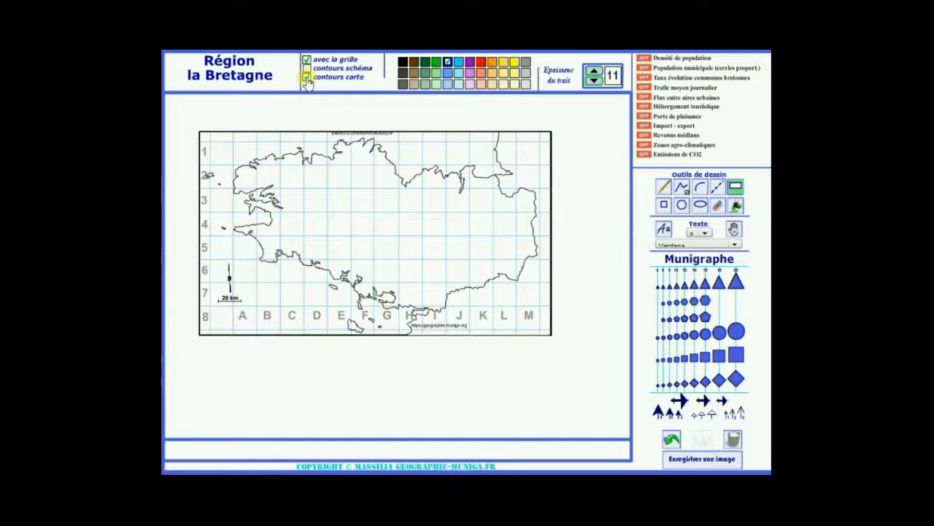
{"action": "left_click", "coordinate": [308, 69]}
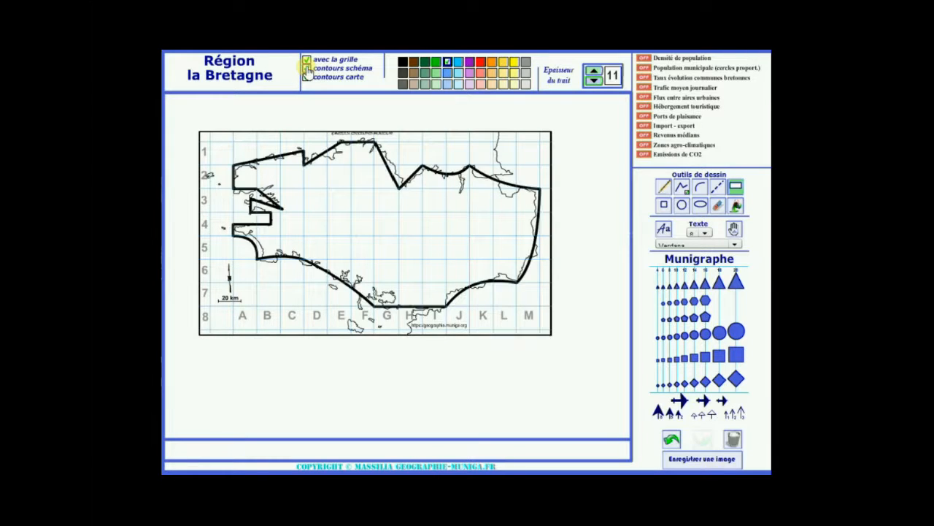
{"action": "left_click", "coordinate": [307, 70]}
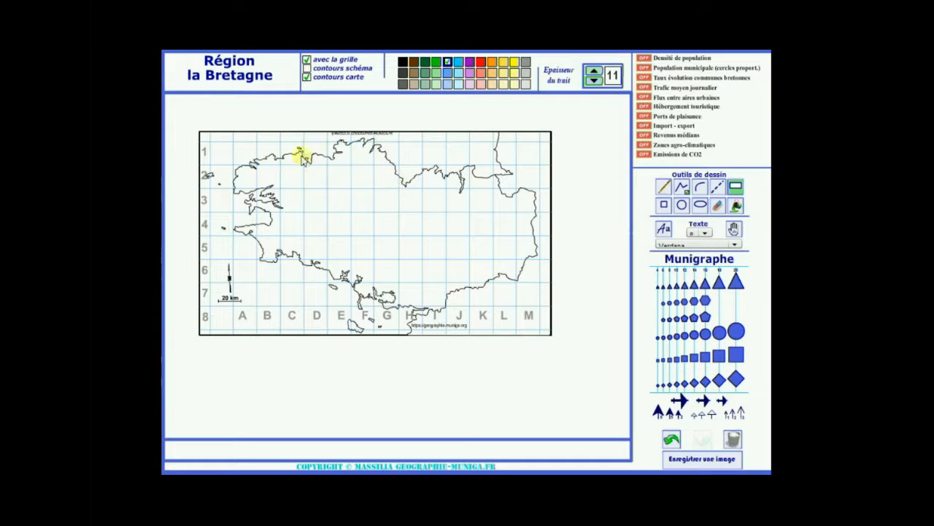
{"action": "left_click", "coordinate": [307, 61]}
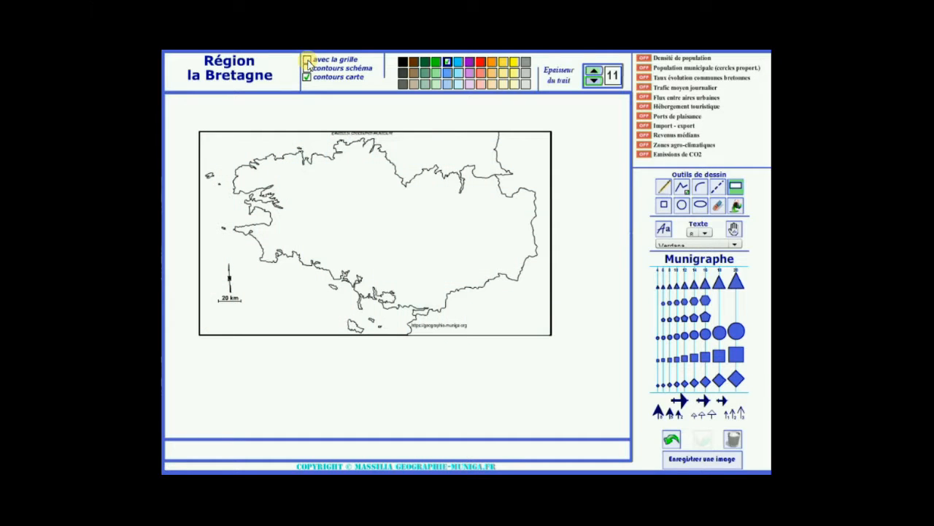
{"action": "left_click", "coordinate": [307, 62]}
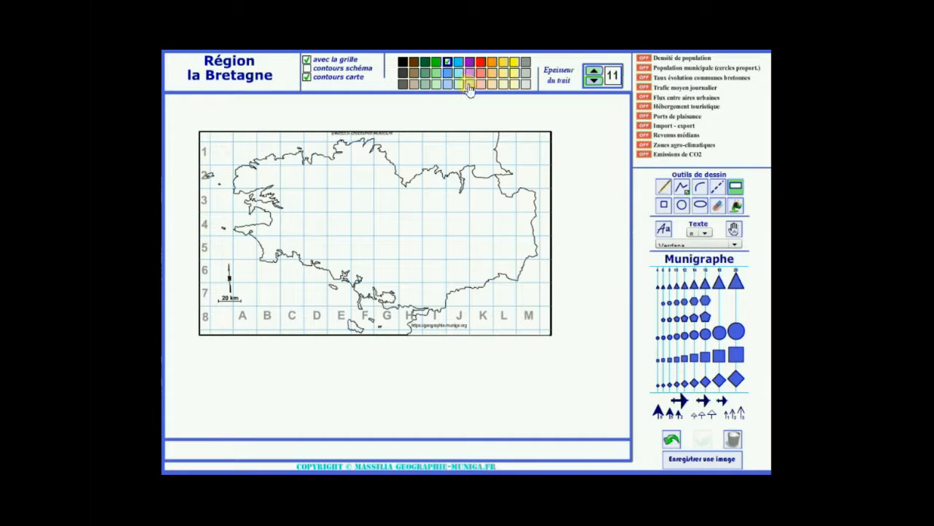
Draw a thick dark green line across the north-western peninsula, from the north coast to the bay near B3
{"action": "left_click", "coordinate": [425, 63]}
{"action": "mouse_move", "coordinate": [326, 159]}
{"action": "left_mouse_down"}
{"action": "mouse_move", "coordinate": [303, 195]}
{"action": "mouse_move", "coordinate": [272, 207]}
{"action": "left_mouse_up"}
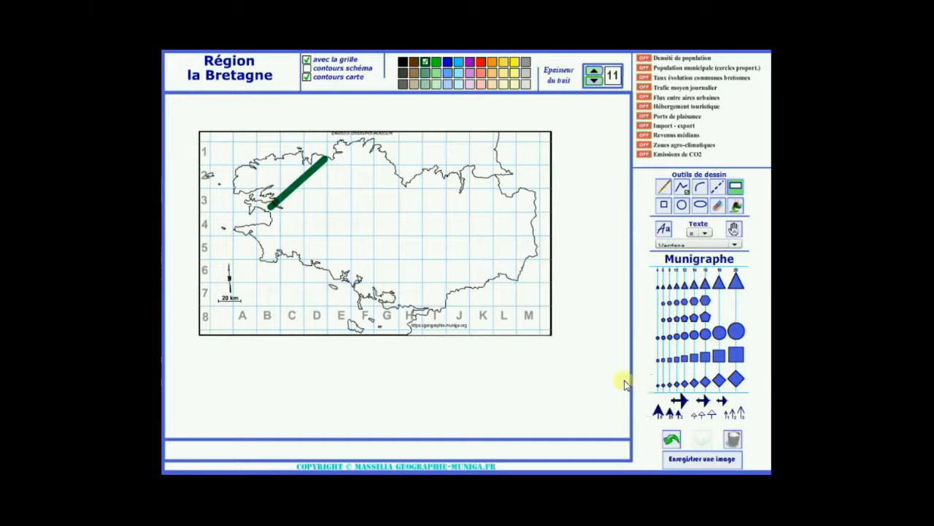
Set the line thickness to 2 and undo the thick green line
{"action": "left_click", "coordinate": [592, 81]}
{"action": "left_click", "coordinate": [592, 81]}
{"action": "left_click", "coordinate": [593, 81]}
{"action": "left_click", "coordinate": [593, 81]}
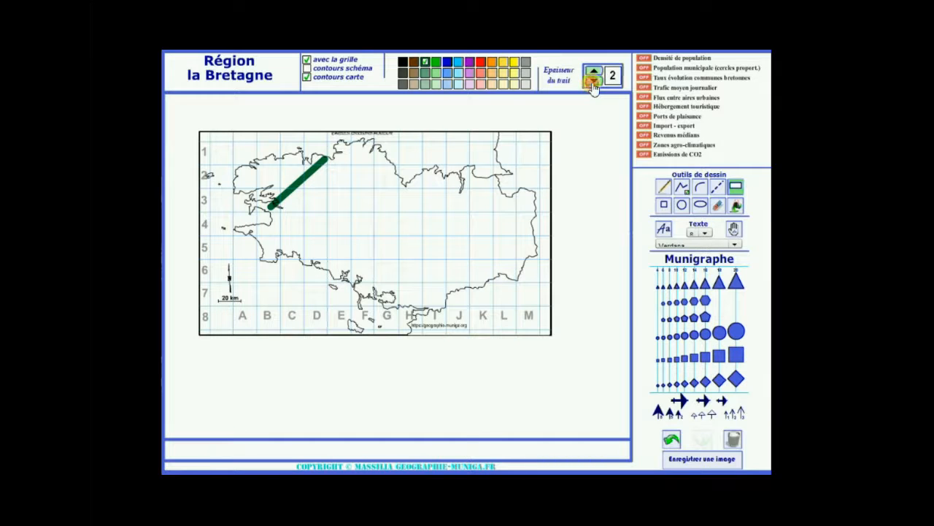
{"action": "left_click", "coordinate": [672, 439]}
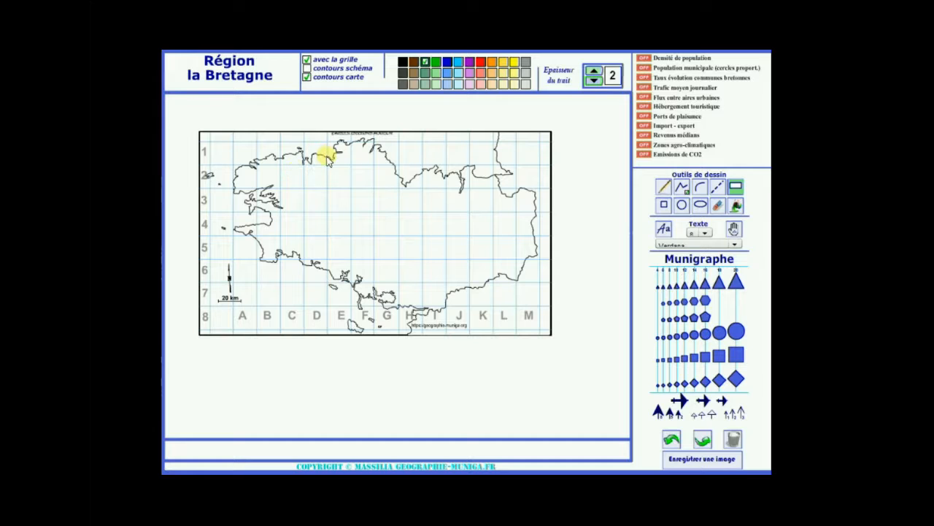
Close off the north-western tip of the region with a thin dark green line and fill the enclosed area dark green
{"action": "left_click_drag", "start_coordinate": [325, 156], "coordinate": [279, 207]}
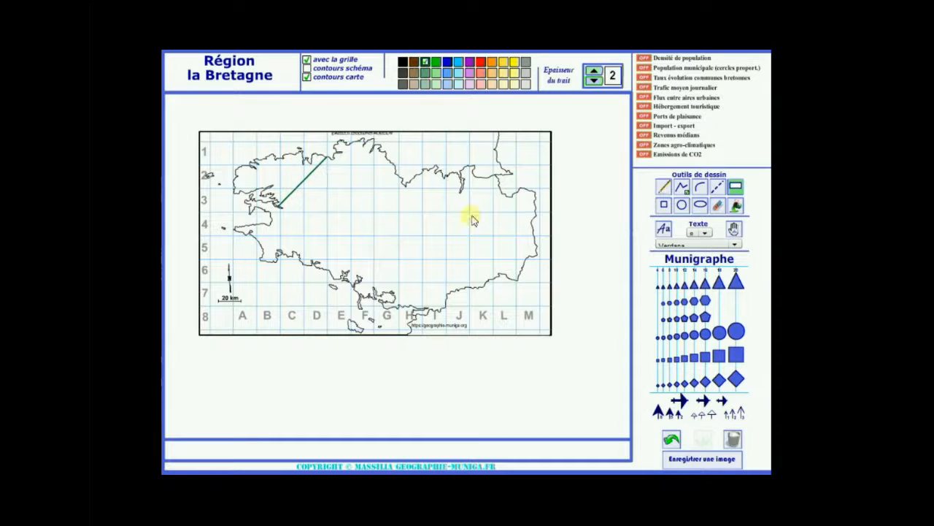
{"action": "left_click", "coordinate": [736, 207]}
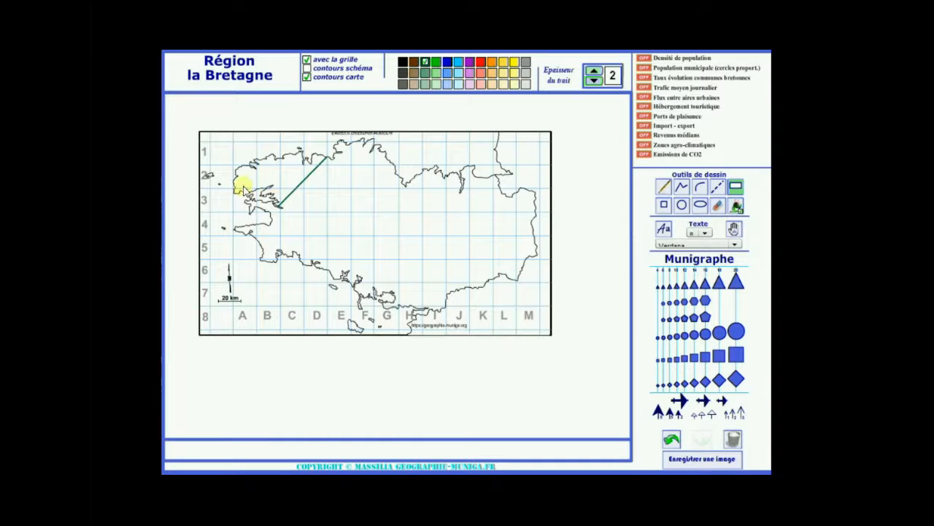
{"action": "left_click", "coordinate": [289, 179]}
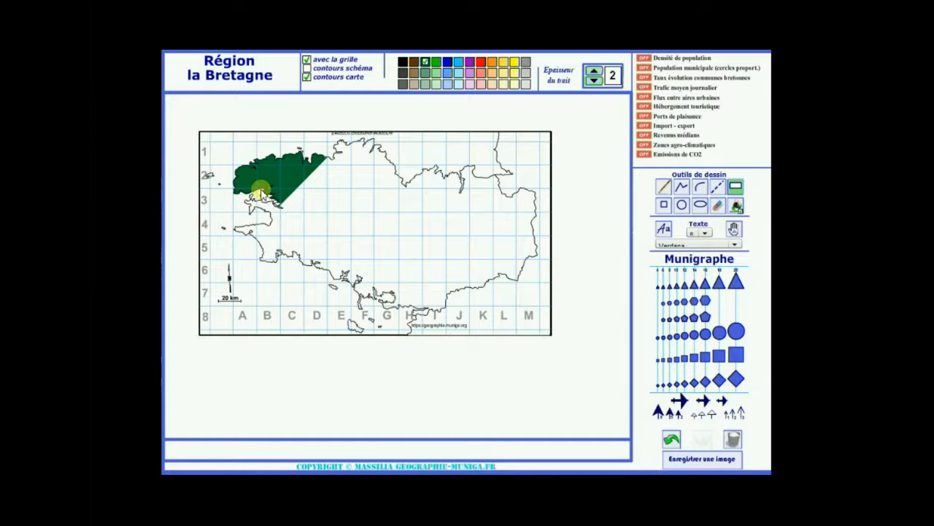
Replace the detailed map contours with the schematic contours
{"action": "left_click", "coordinate": [307, 68]}
{"action": "left_click", "coordinate": [307, 76]}
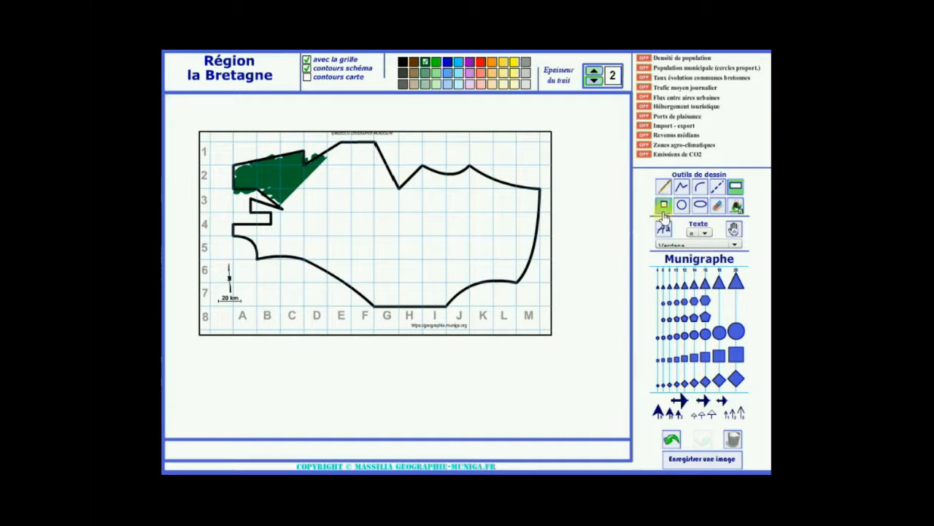
Draw a red line across the region's north-eastern corner from the north coast to the eastern border and fill that corner red
{"action": "left_click", "coordinate": [682, 187]}
{"action": "left_click", "coordinate": [481, 62]}
{"action": "left_click", "coordinate": [465, 172]}
{"action": "double_click", "coordinate": [534, 237]}
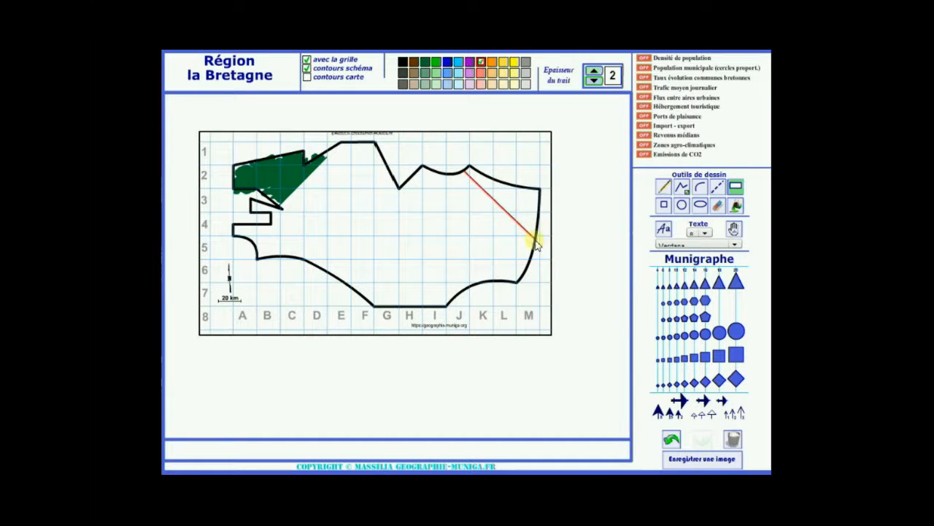
{"action": "left_click", "coordinate": [735, 208]}
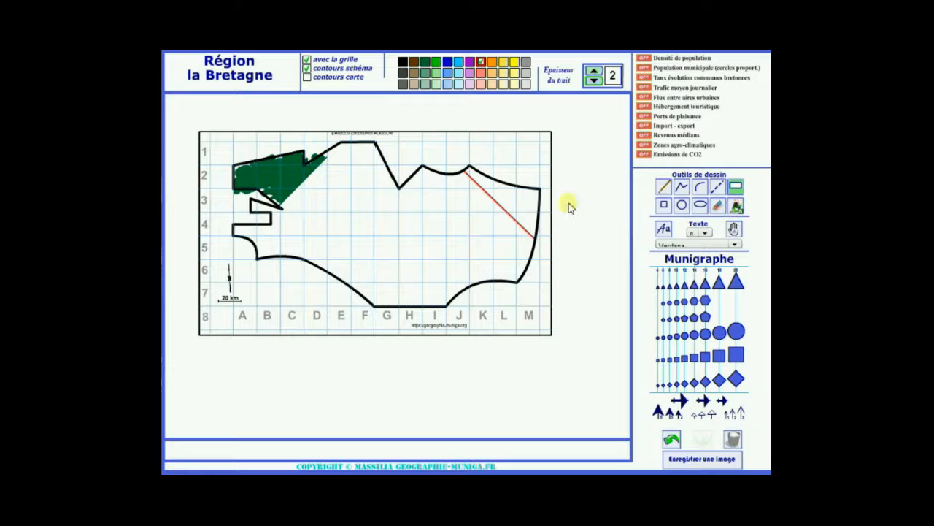
{"action": "left_click", "coordinate": [522, 211]}
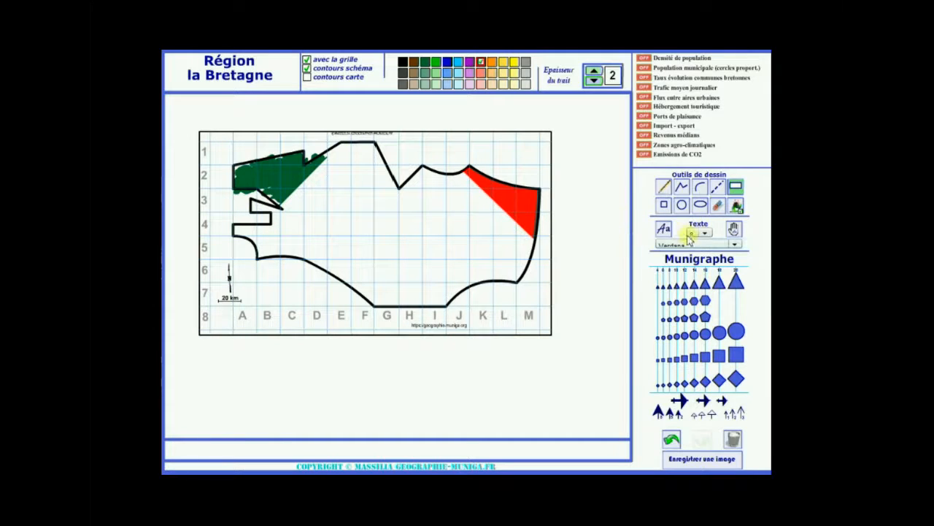
Set the drawing colour to dark green and clear all the drawings from the map
{"action": "left_click", "coordinate": [425, 61]}
{"action": "left_click", "coordinate": [734, 440]}
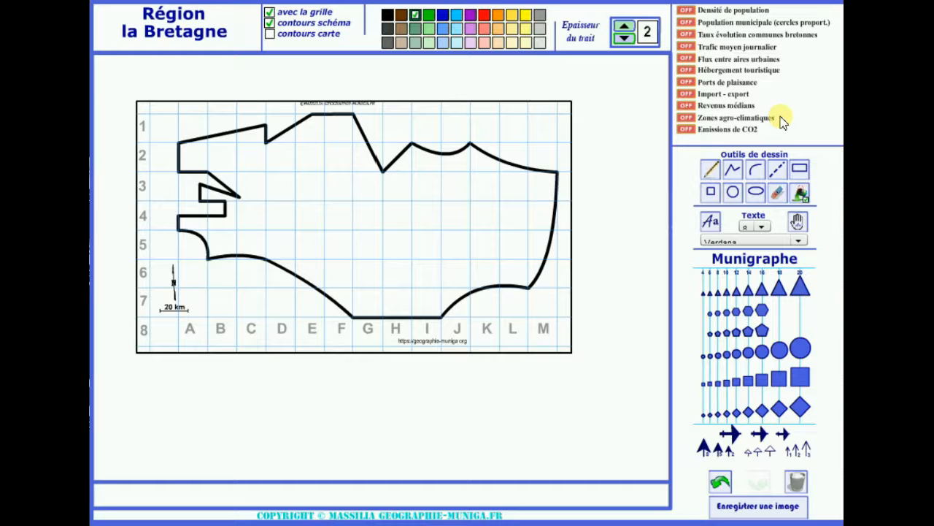
Overlay the population density layer and compare it with both types of outline, keeping the schematic contours displayed
{"action": "left_click", "coordinate": [687, 11]}
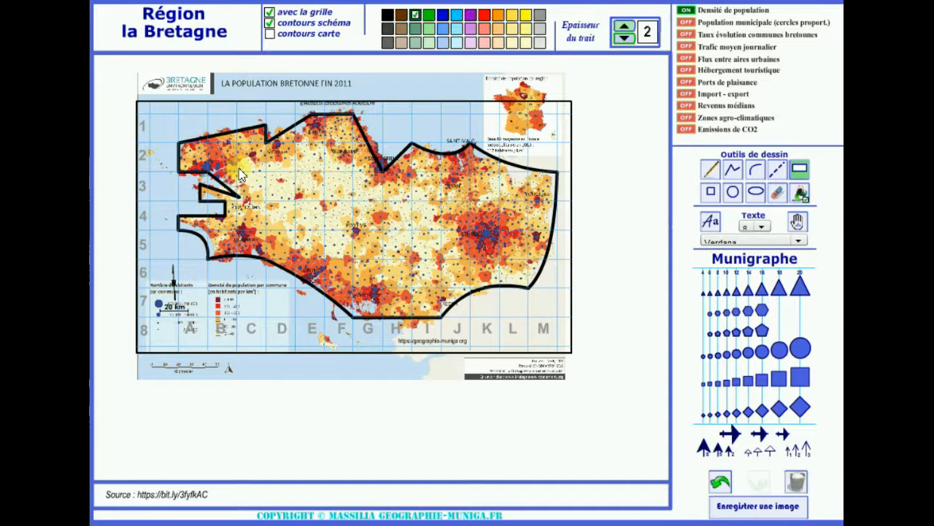
{"action": "left_click", "coordinate": [270, 23]}
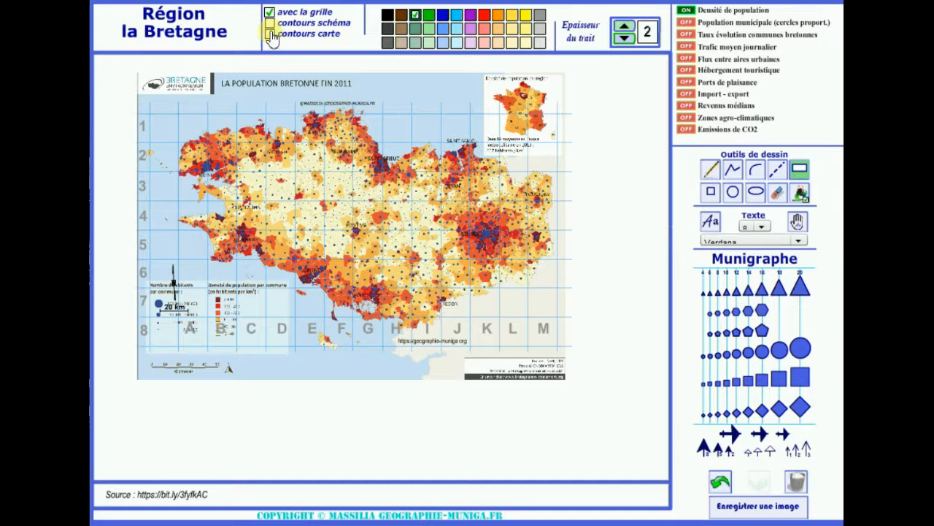
{"action": "left_click", "coordinate": [269, 34]}
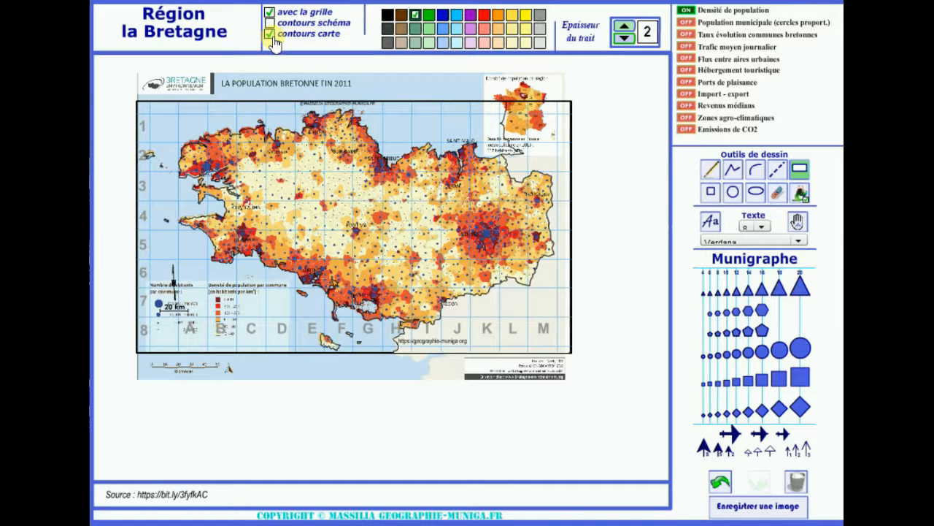
{"action": "left_click", "coordinate": [270, 34]}
{"action": "left_click", "coordinate": [270, 23]}
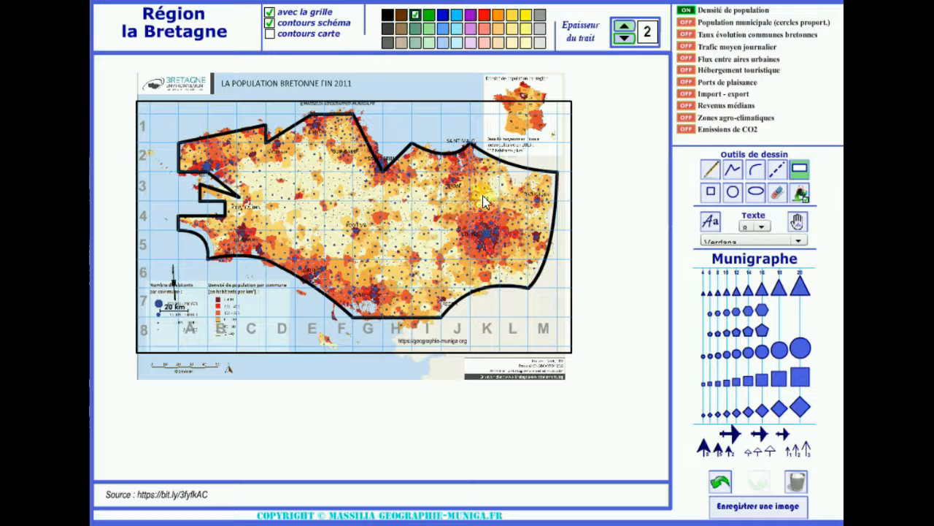
Outline the densely populated eastern area freehand in red, between grid columns J and L and rows 4 to 6
{"action": "left_click", "coordinate": [711, 173]}
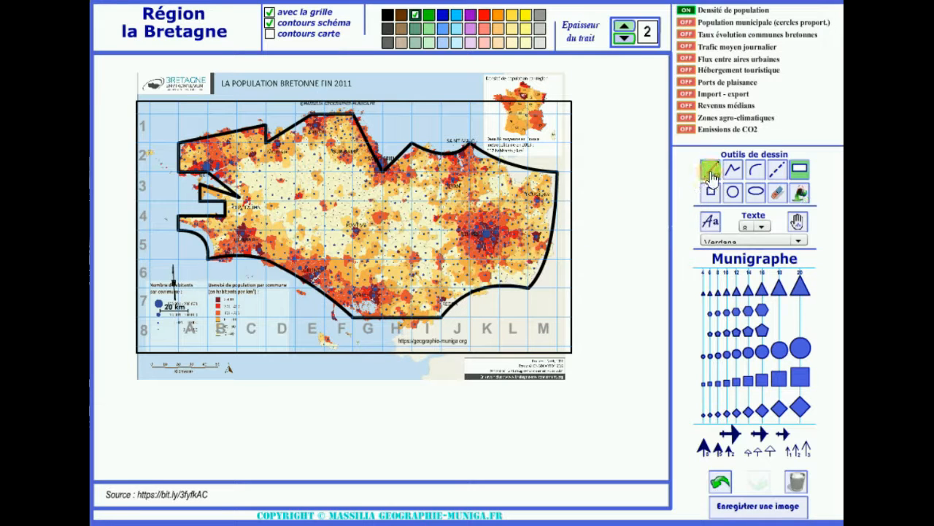
{"action": "left_click", "coordinate": [486, 18]}
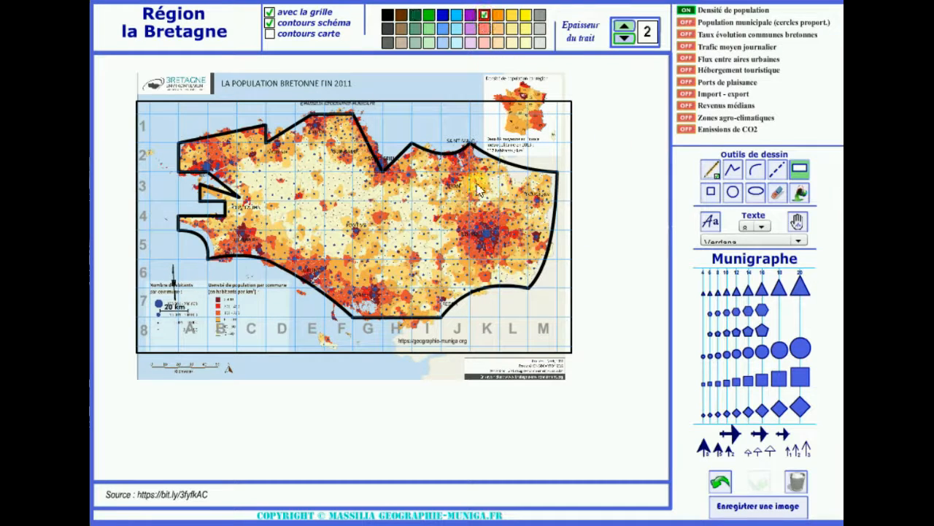
{"action": "mouse_move", "coordinate": [503, 208]}
{"action": "left_mouse_down"}
{"action": "mouse_move", "coordinate": [479, 210]}
{"action": "mouse_move", "coordinate": [459, 244]}
{"action": "mouse_move", "coordinate": [504, 272]}
{"action": "mouse_move", "coordinate": [522, 237]}
{"action": "mouse_move", "coordinate": [514, 219]}
{"action": "left_mouse_up"}
Try to fill the outlined eastern area with red, and undo the fill
{"action": "left_click", "coordinate": [800, 192]}
{"action": "left_click", "coordinate": [490, 249]}
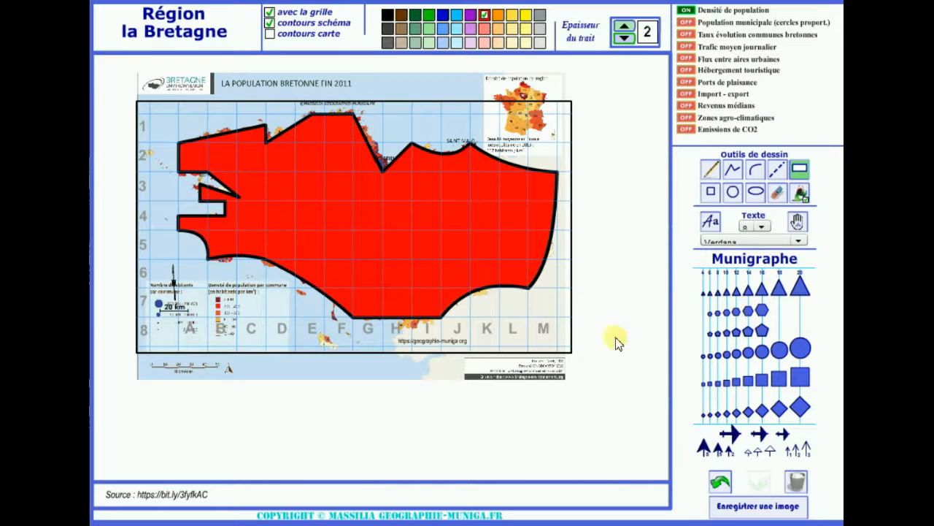
{"action": "left_click", "coordinate": [720, 481]}
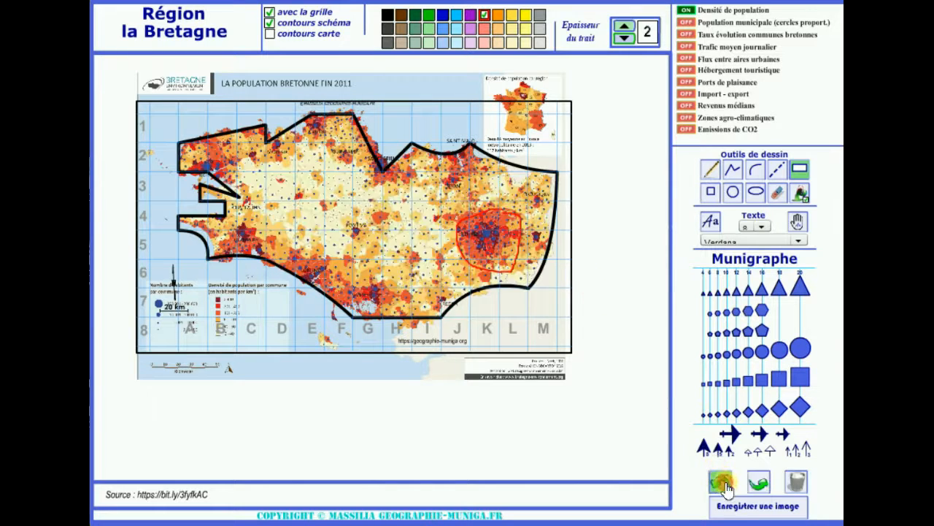
Hide the population density layer, close the gap in the red outline with the pencil and fill the enclosed area red
{"action": "left_click", "coordinate": [686, 12]}
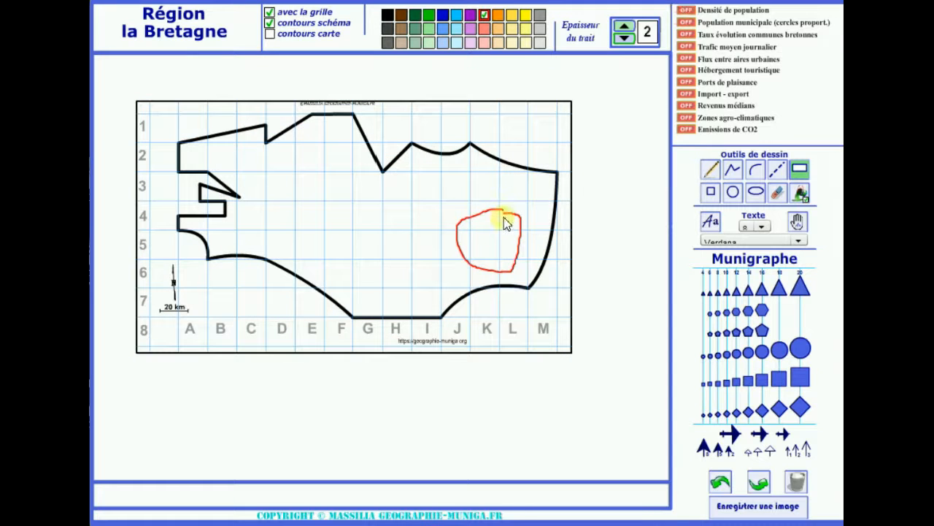
{"action": "left_click", "coordinate": [710, 169]}
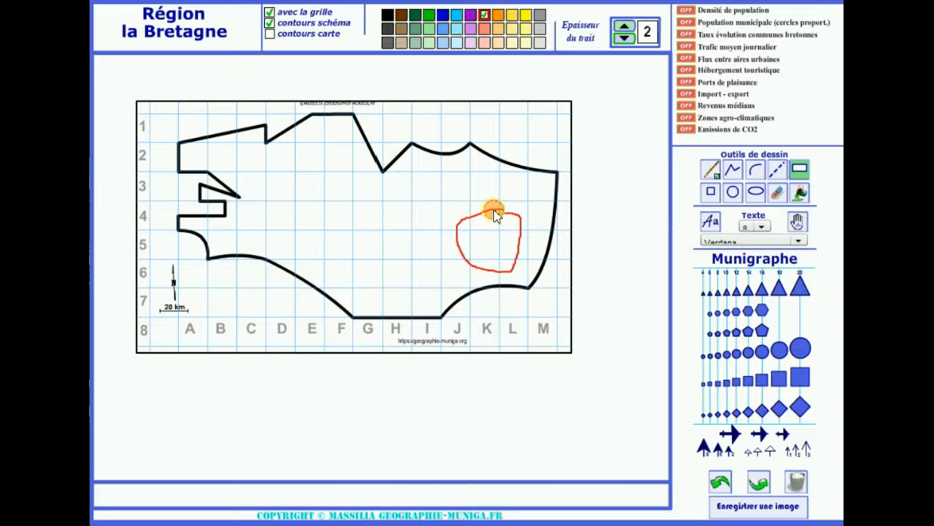
{"action": "left_click_drag", "start_coordinate": [498, 210], "coordinate": [511, 214]}
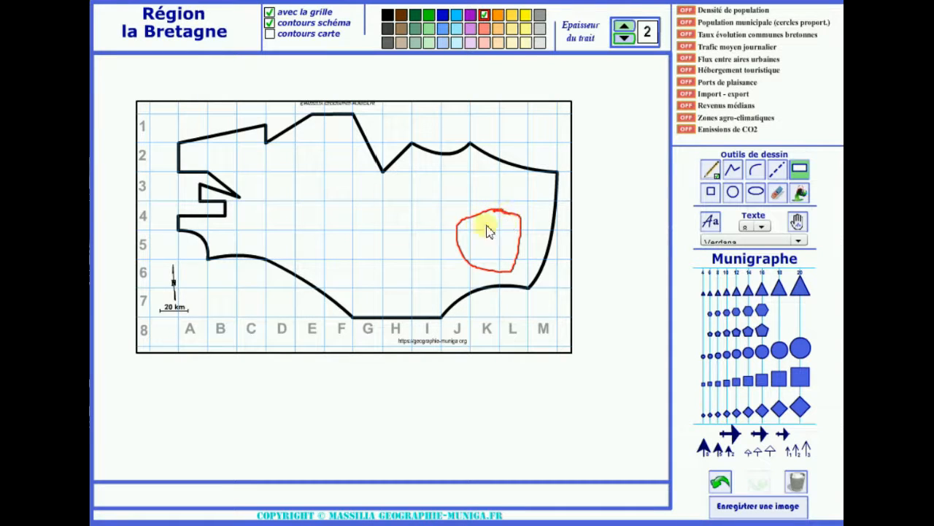
{"action": "left_click", "coordinate": [800, 192]}
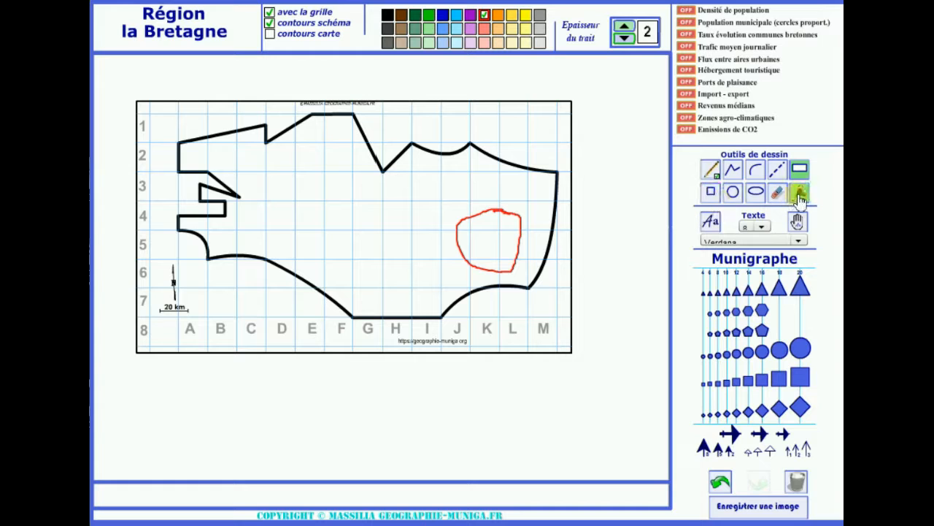
{"action": "left_click", "coordinate": [507, 244]}
Show the population density layer and trace a red freehand boundary inland of the dense southern coast, from the south-west to column J
{"action": "left_click", "coordinate": [689, 11]}
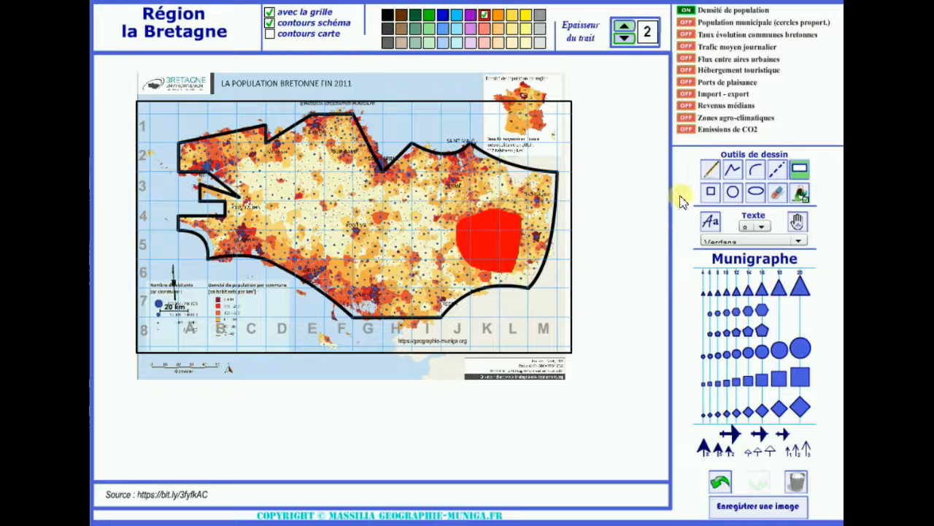
{"action": "left_click", "coordinate": [718, 175]}
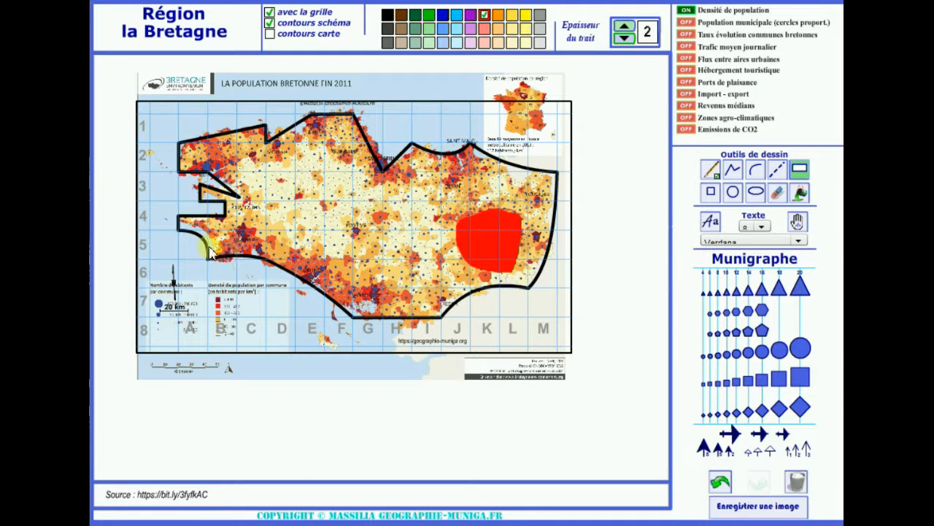
{"action": "mouse_move", "coordinate": [208, 250]}
{"action": "left_mouse_down"}
{"action": "mouse_move", "coordinate": [223, 235]}
{"action": "mouse_move", "coordinate": [281, 238]}
{"action": "mouse_move", "coordinate": [361, 265]}
{"action": "mouse_move", "coordinate": [447, 315]}
{"action": "left_mouse_up"}
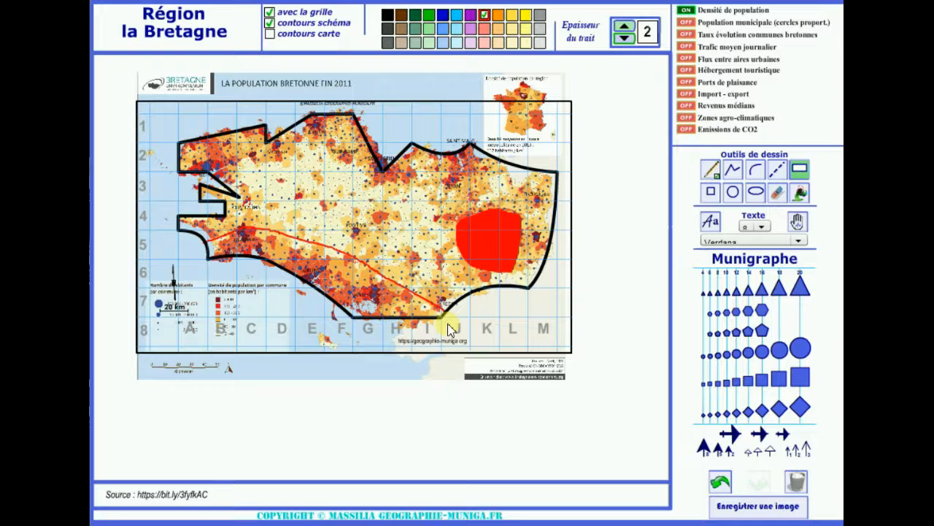
Hide the population density layer and fill the southern coastal strip red
{"action": "left_click", "coordinate": [688, 12]}
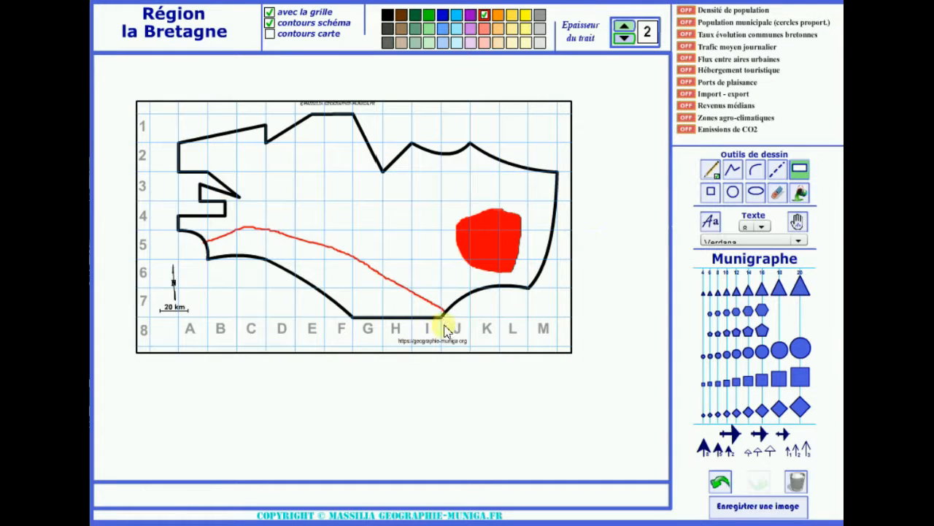
{"action": "left_click", "coordinate": [800, 194]}
{"action": "left_click", "coordinate": [367, 289]}
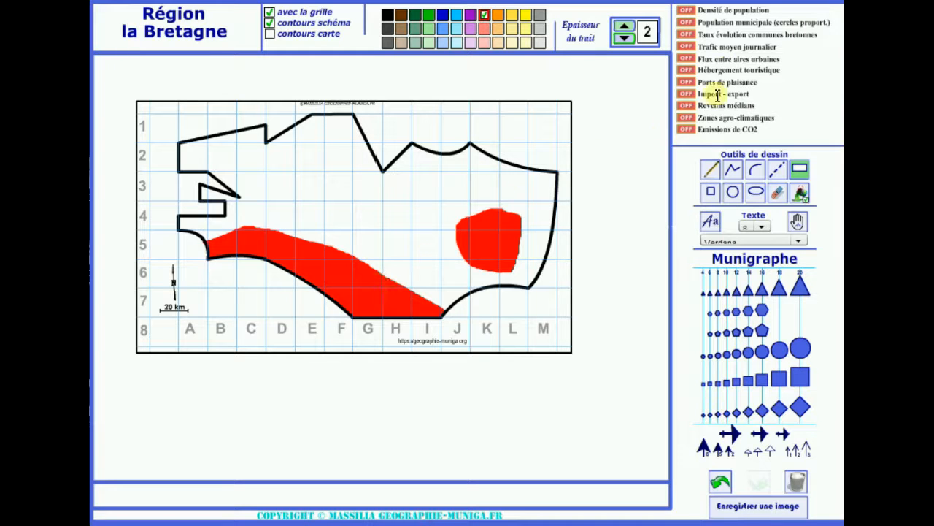
View the municipal growth rate, average daily traffic, tourist accommodation and median income layers one after another over the sketch
{"action": "left_click", "coordinate": [687, 35]}
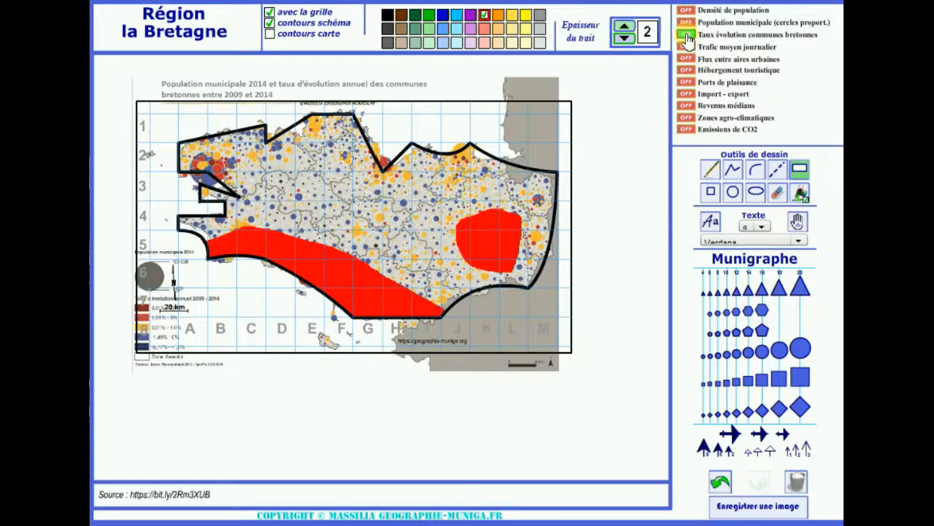
{"action": "left_click", "coordinate": [686, 46]}
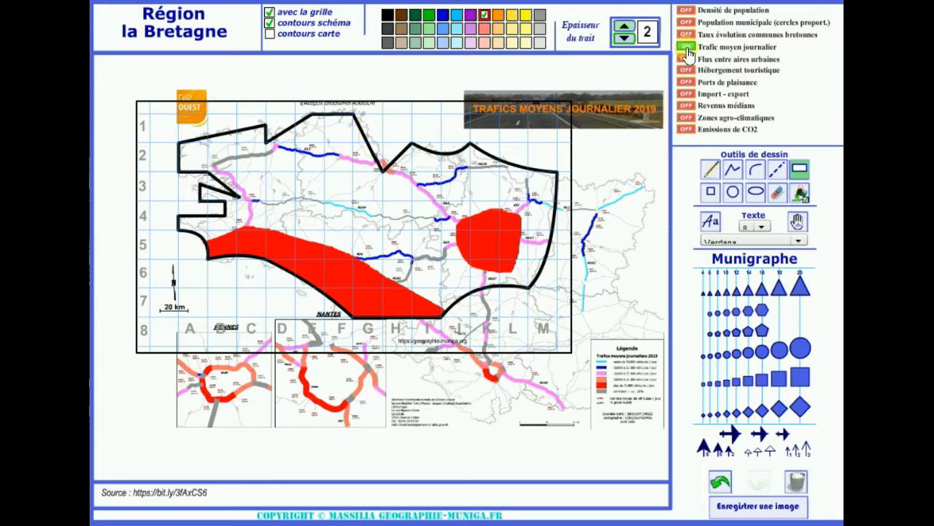
{"action": "left_click", "coordinate": [686, 70]}
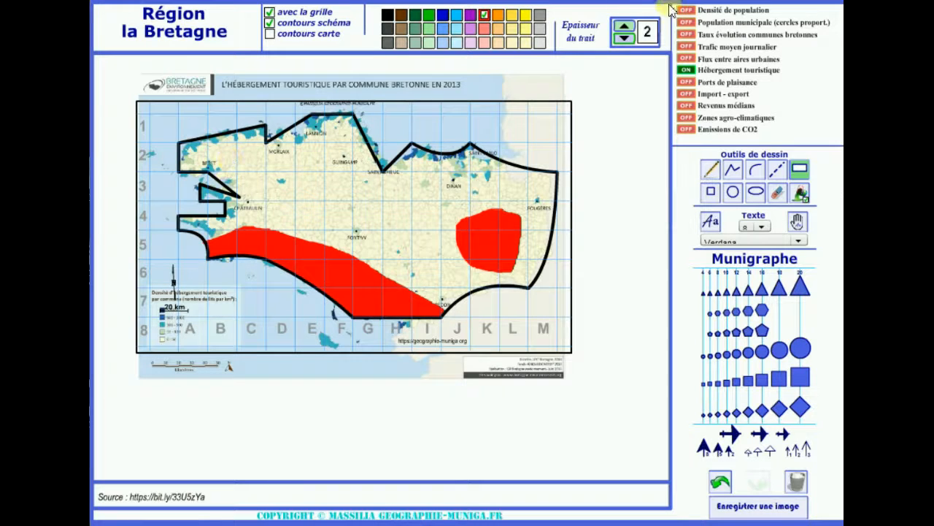
{"action": "left_click", "coordinate": [686, 106]}
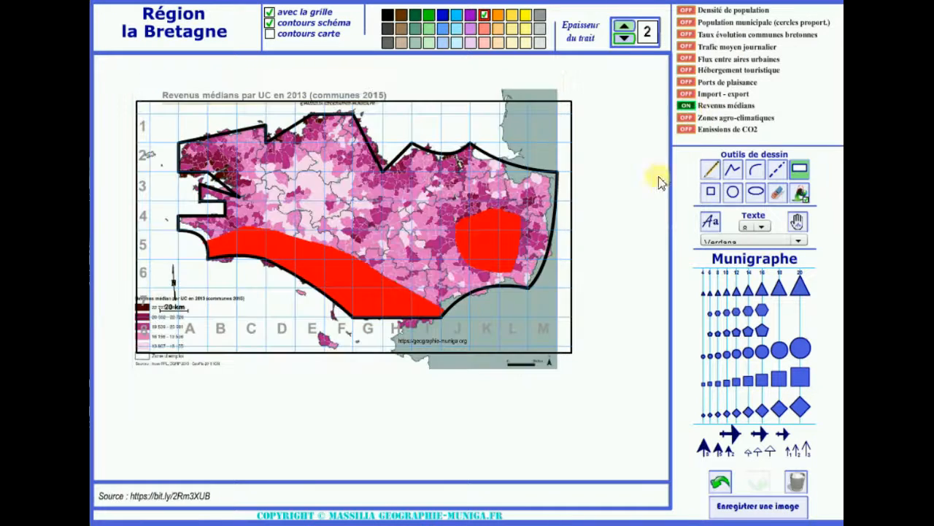